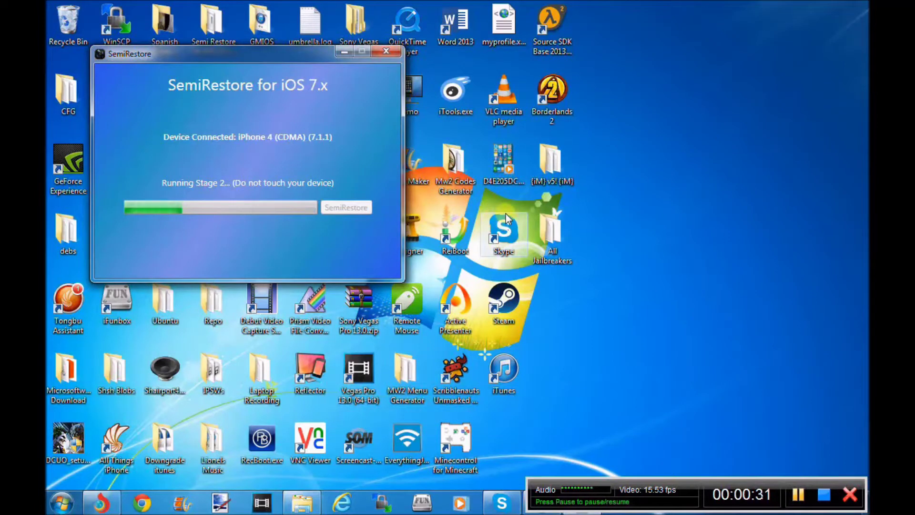
Step: Bring the browser back up on the EveryThing Jailbreak download page
{"action": "left_click", "coordinate": [593, 252]}
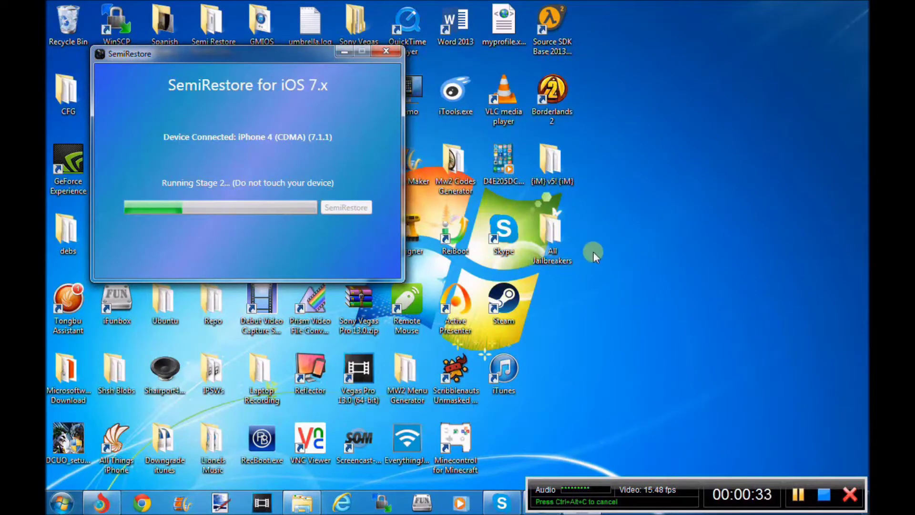
{"action": "left_click", "coordinate": [523, 164]}
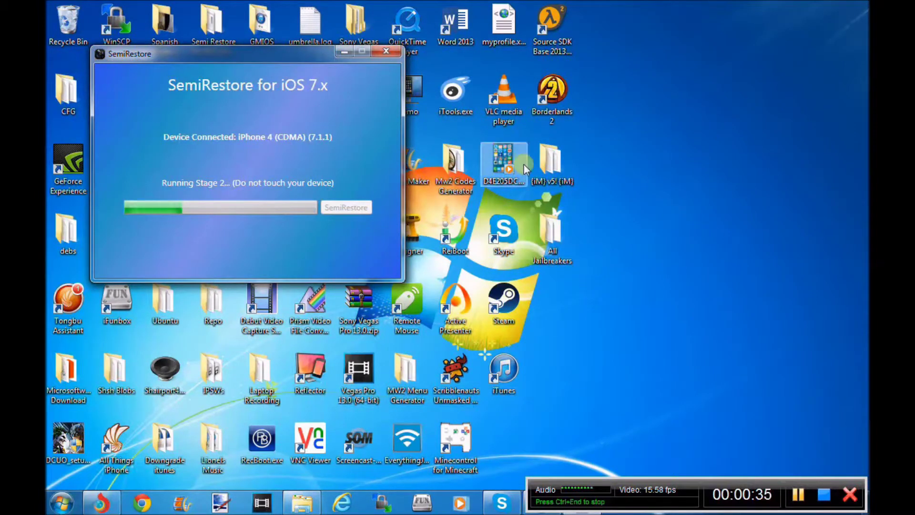
{"action": "left_click", "coordinate": [100, 503]}
{"action": "left_click", "coordinate": [448, 6]}
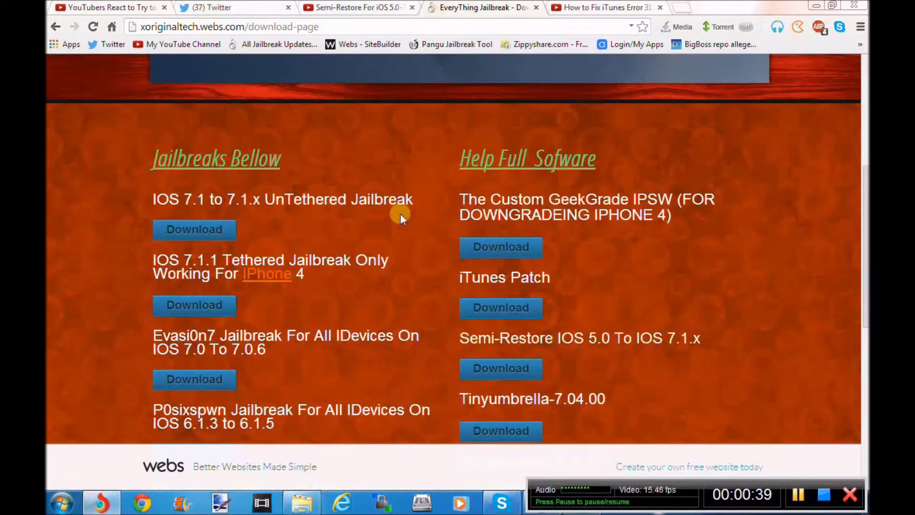
Step: Browse the download page, then return to SemiRestore until it reports 'SemiRestore Complete.'
{"action": "scroll", "coordinate": [482, 127], "scroll_direction": "up", "scroll_amount": 6}
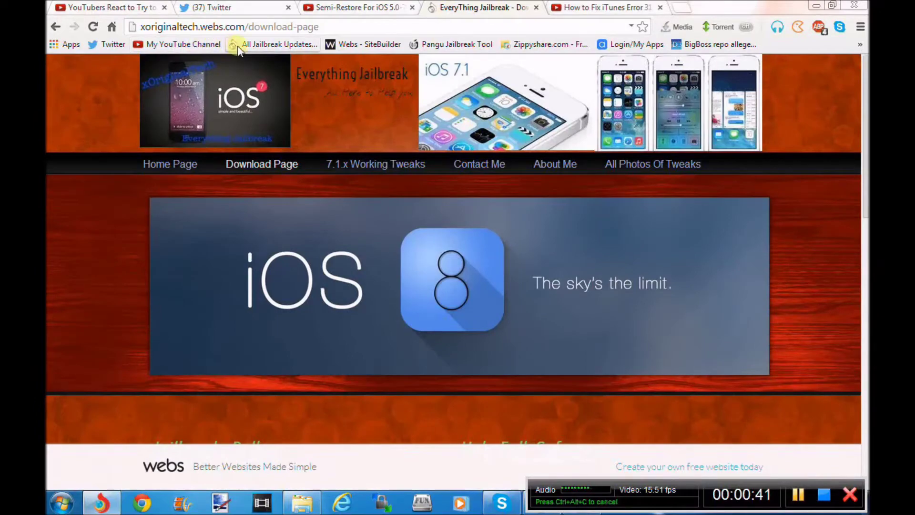
{"action": "scroll", "coordinate": [313, 156], "scroll_direction": "down", "scroll_amount": 4}
{"action": "scroll", "coordinate": [279, 70], "scroll_direction": "up", "scroll_amount": 1}
{"action": "scroll", "coordinate": [281, 98], "scroll_direction": "up", "scroll_amount": 3}
{"action": "scroll", "coordinate": [394, 215], "scroll_direction": "down", "scroll_amount": 5}
{"action": "scroll", "coordinate": [393, 214], "scroll_direction": "down", "scroll_amount": 3}
{"action": "scroll", "coordinate": [476, 90], "scroll_direction": "up", "scroll_amount": 3}
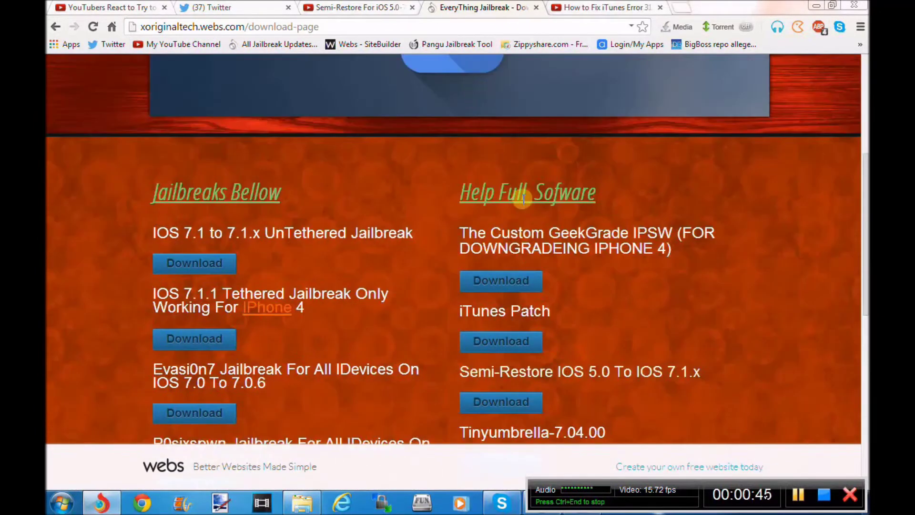
{"action": "scroll", "coordinate": [517, 194], "scroll_direction": "down", "scroll_amount": 4}
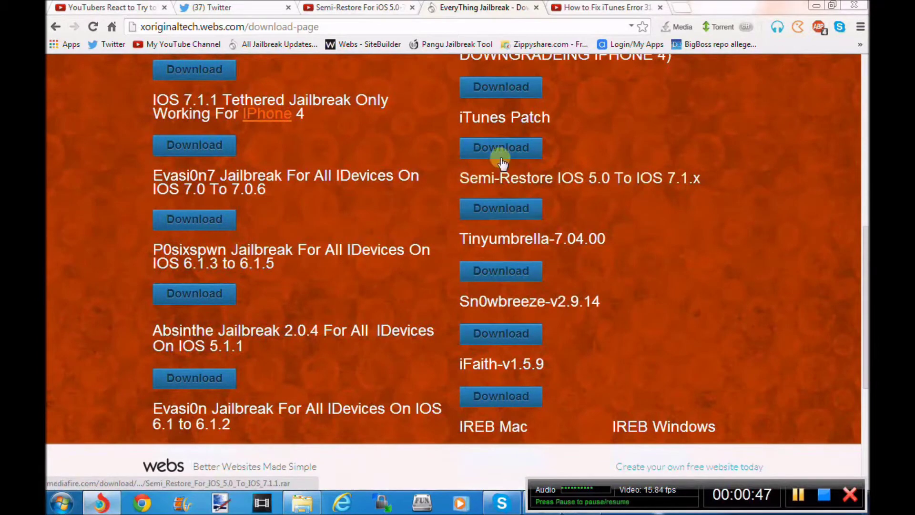
{"action": "left_click", "coordinate": [816, 5]}
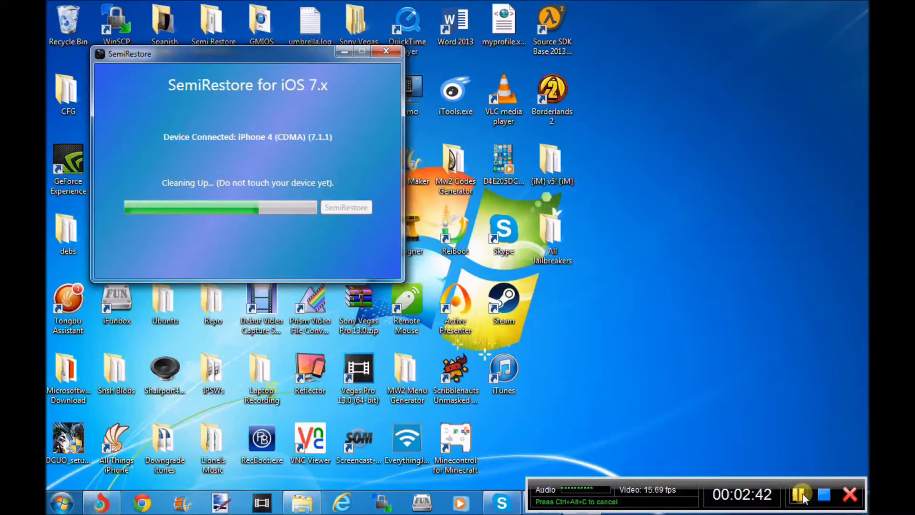
{"action": "left_click", "coordinate": [799, 494]}
{"action": "left_click", "coordinate": [799, 495]}
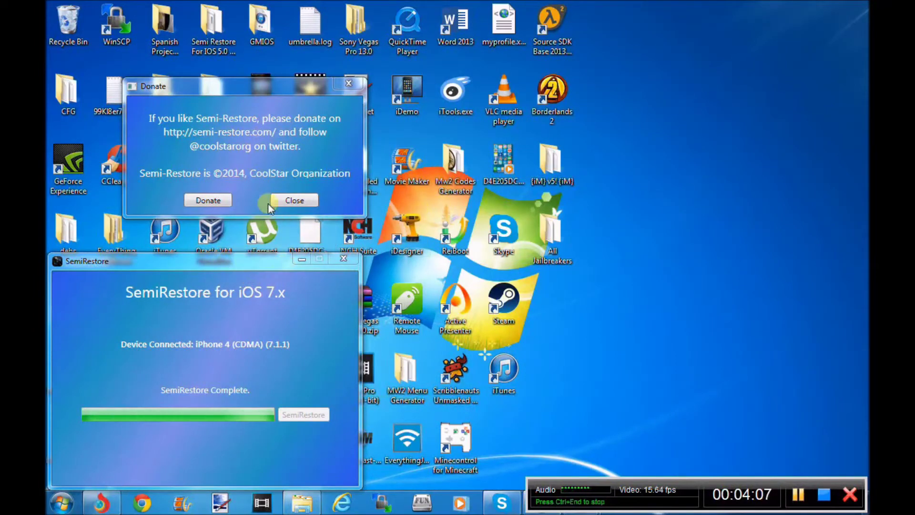
Step: Close the Donate dialog, then move the finished SemiRestore window aside and close it
{"action": "left_click_drag", "start_coordinate": [215, 89], "coordinate": [213, 198]}
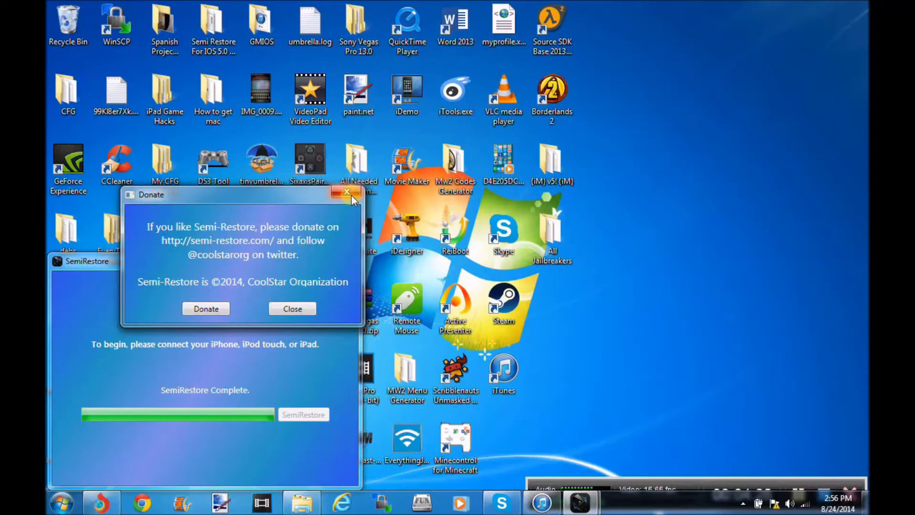
{"action": "left_click", "coordinate": [351, 196]}
{"action": "mouse_move", "coordinate": [282, 262]}
{"action": "left_mouse_down"}
{"action": "mouse_move", "coordinate": [377, 127]}
{"action": "mouse_move", "coordinate": [432, 94]}
{"action": "left_mouse_up"}
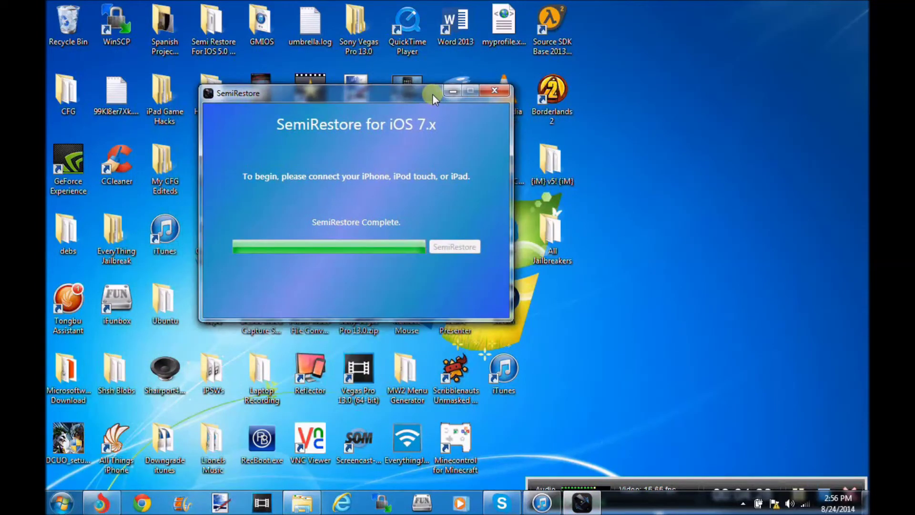
{"action": "left_click", "coordinate": [495, 93]}
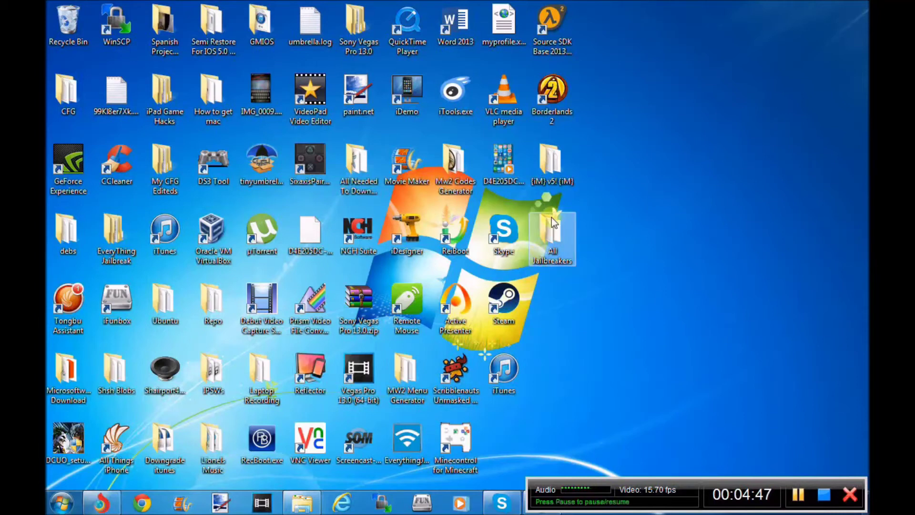
Step: Open the All Jailbreakers desktop folder and bring the browser back to the front
{"action": "double_click", "coordinate": [548, 224]}
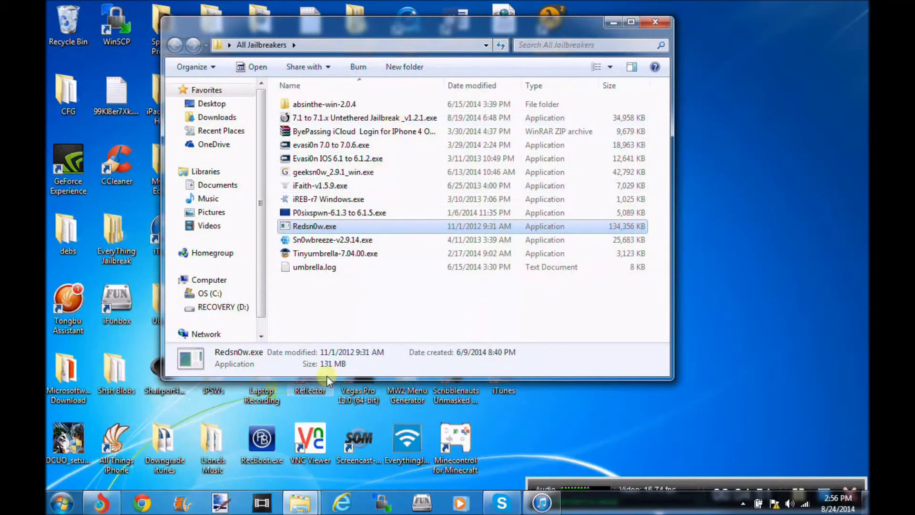
{"action": "left_click", "coordinate": [97, 506]}
Step: Load the Pangu Jailbreak Tool site (en.pangu.io) from the bookmark in its own tab
{"action": "left_click", "coordinate": [453, 7]}
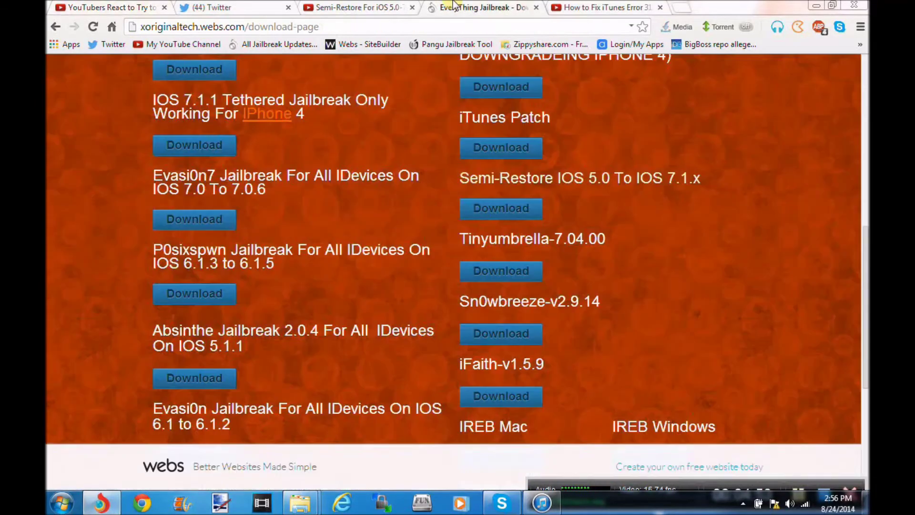
{"action": "left_click", "coordinate": [598, 6]}
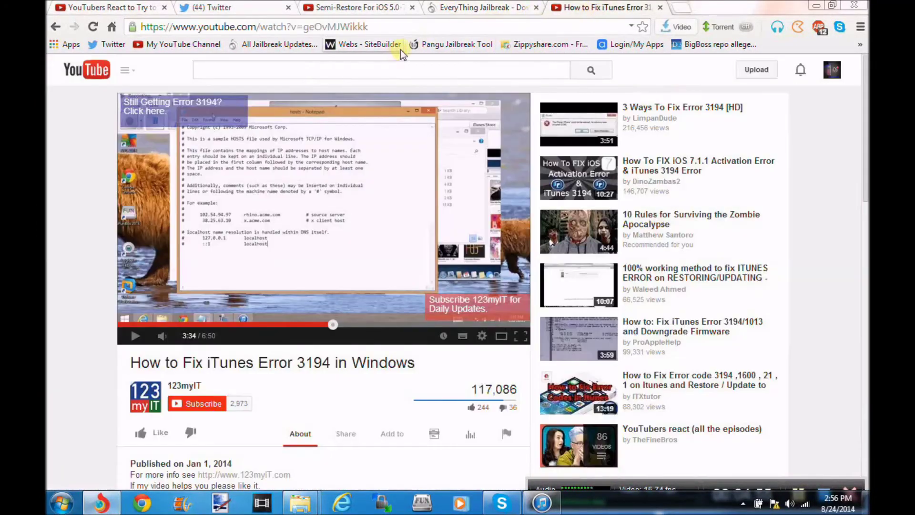
{"action": "left_click", "coordinate": [528, 4]}
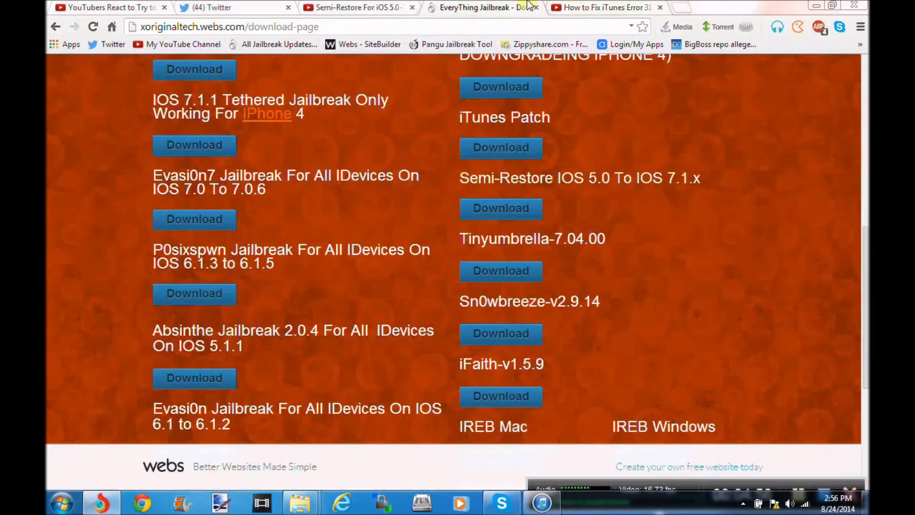
{"action": "left_click", "coordinate": [565, 10]}
{"action": "left_click", "coordinate": [457, 43]}
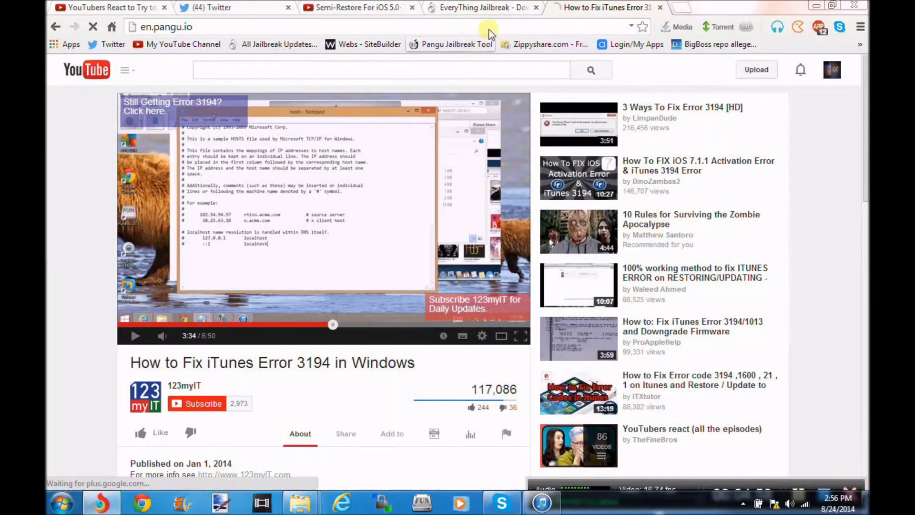
{"action": "left_click", "coordinate": [510, 5]}
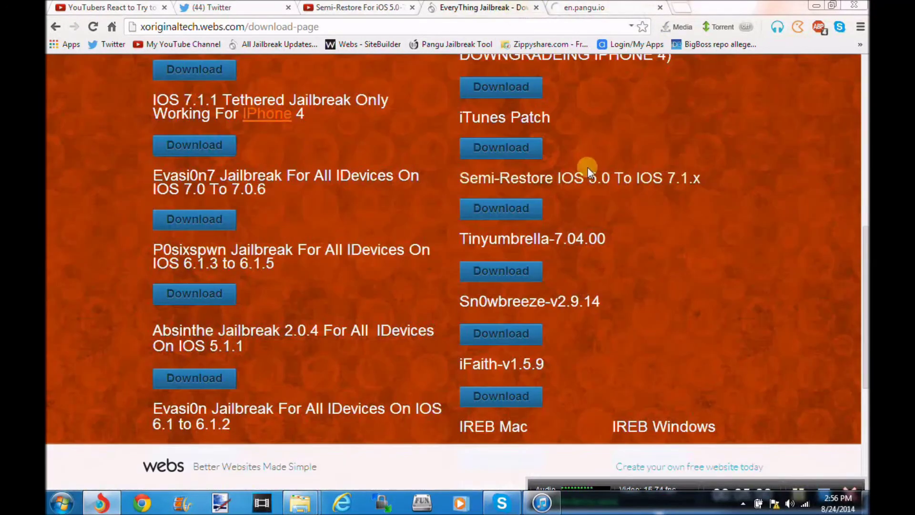
{"action": "left_click", "coordinate": [586, 5]}
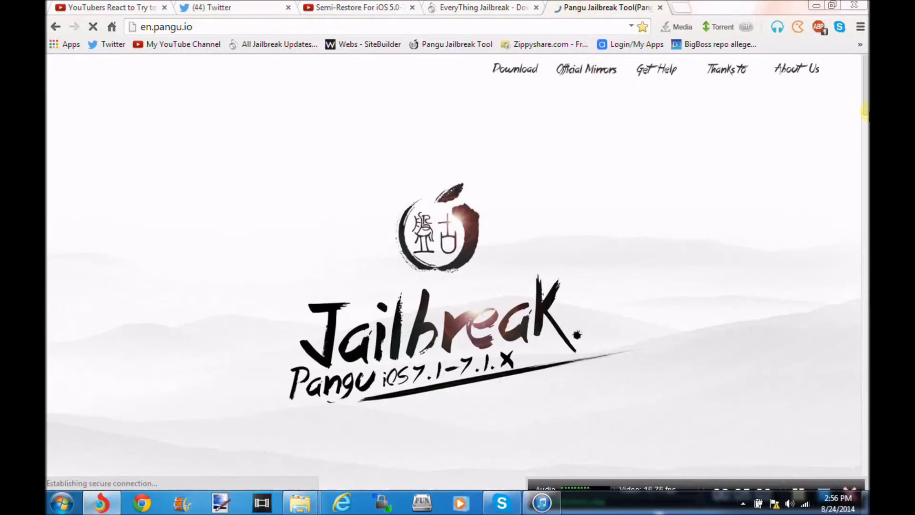
Step: Scroll the Pangu page down to its Change log, then minimize Chrome
{"action": "left_click_drag", "start_coordinate": [865, 112], "coordinate": [866, 249]}
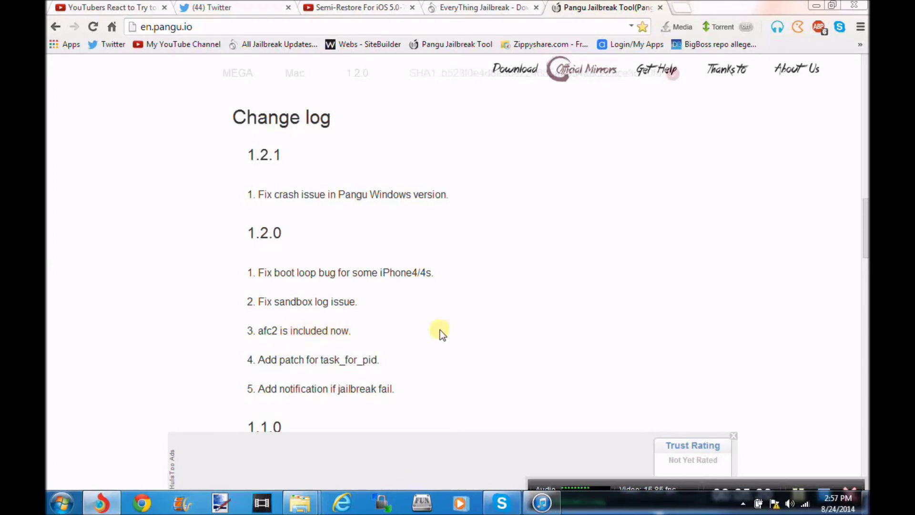
{"action": "mouse_move", "coordinate": [626, 489]}
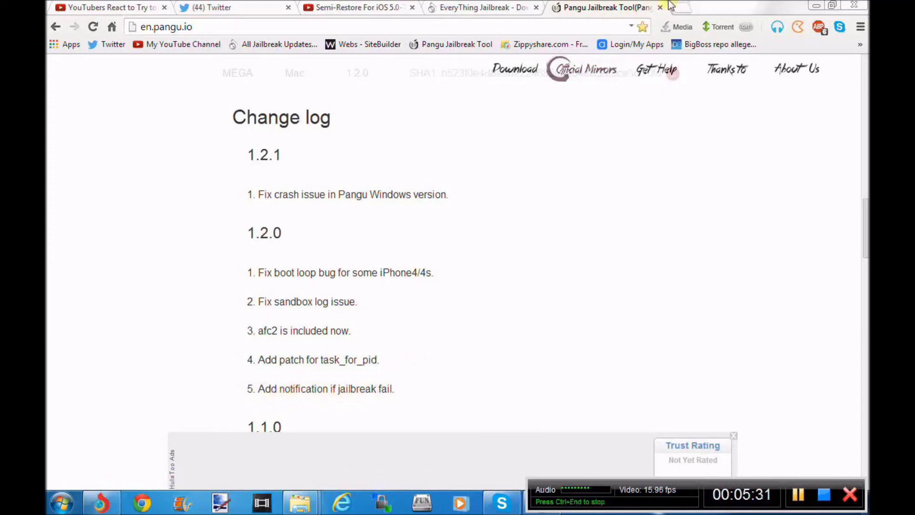
{"action": "left_click", "coordinate": [815, 5]}
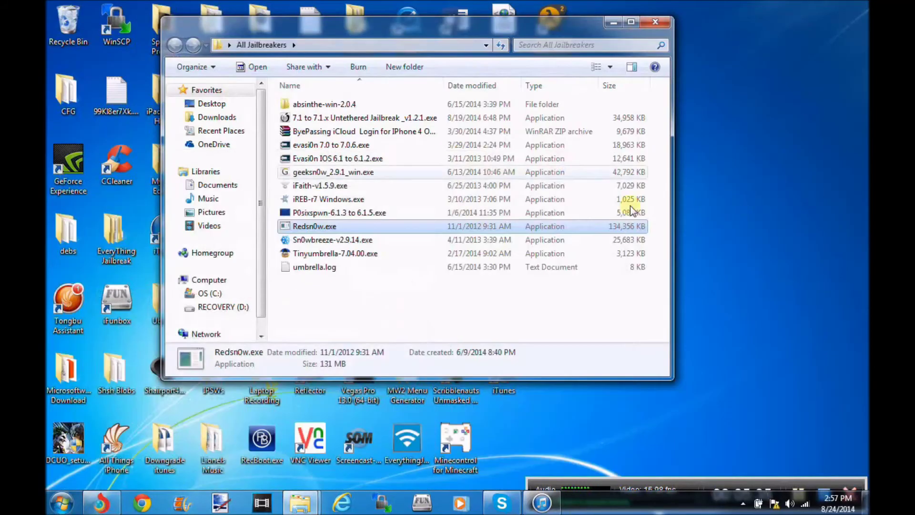
Step: Run '7.1 to 7.1.x Untethered Jailbreak _v1.2.1.exe' and bring up iTunes' taskbar menu
{"action": "left_click", "coordinate": [342, 118]}
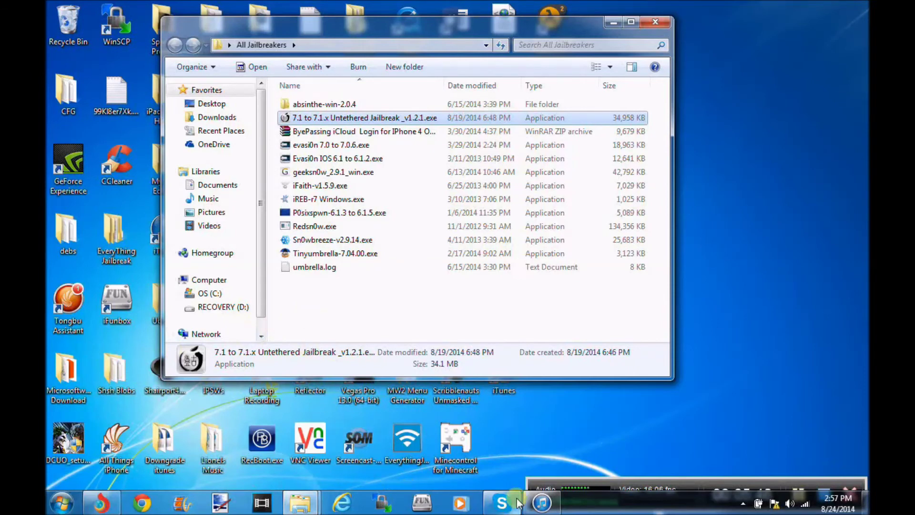
{"action": "mouse_move", "coordinate": [529, 494]}
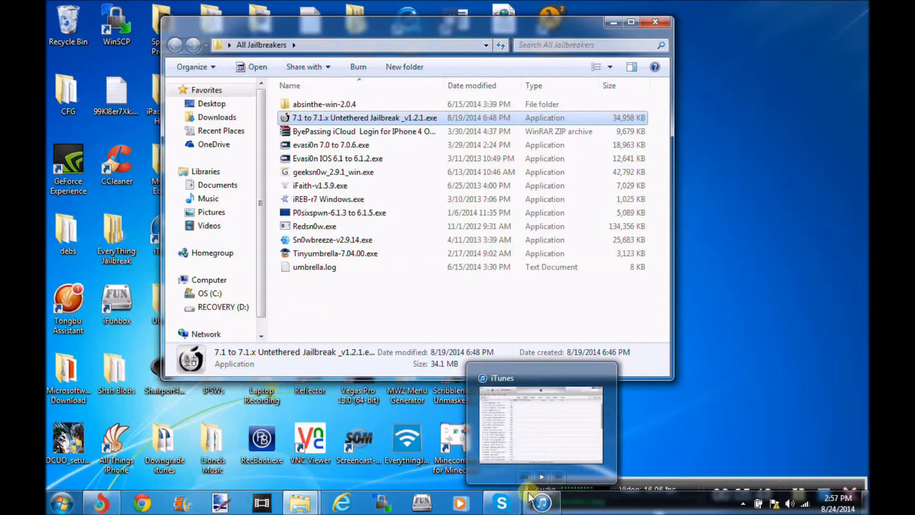
{"action": "right_click", "coordinate": [537, 504]}
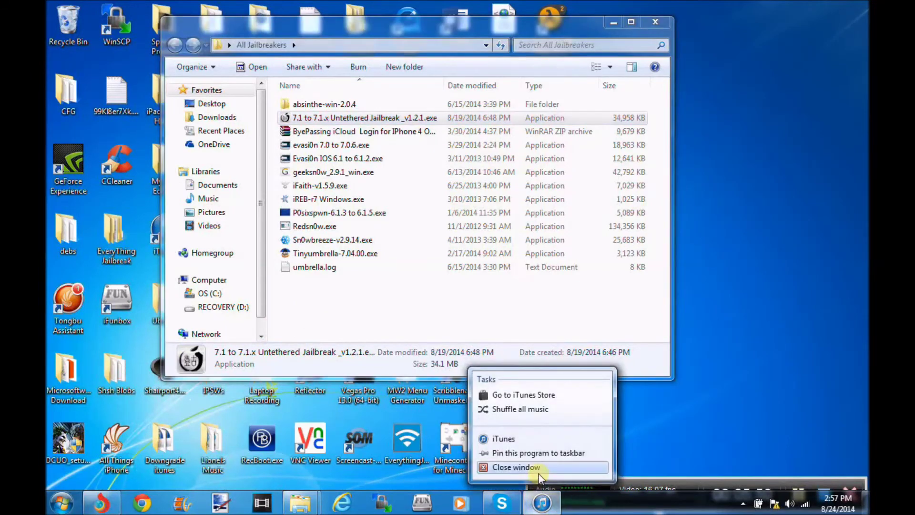
Step: Close iTunes, allow the computer to access the iPhone, and move the Pangu window up-left
{"action": "left_click", "coordinate": [516, 467]}
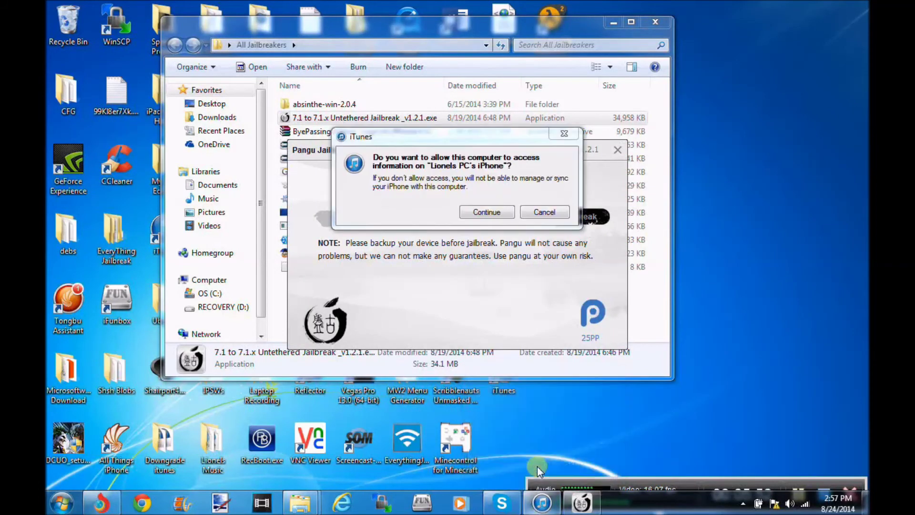
{"action": "left_click", "coordinate": [486, 212]}
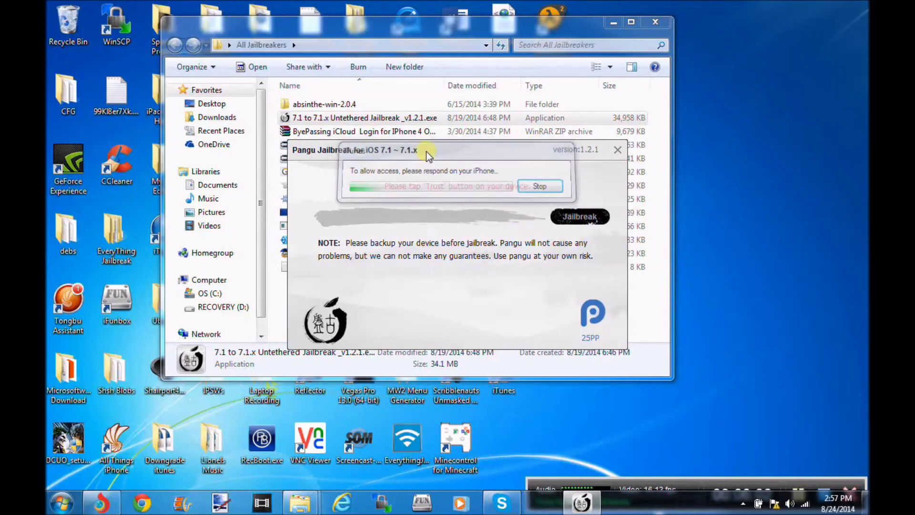
{"action": "left_click_drag", "start_coordinate": [424, 153], "coordinate": [391, 116]}
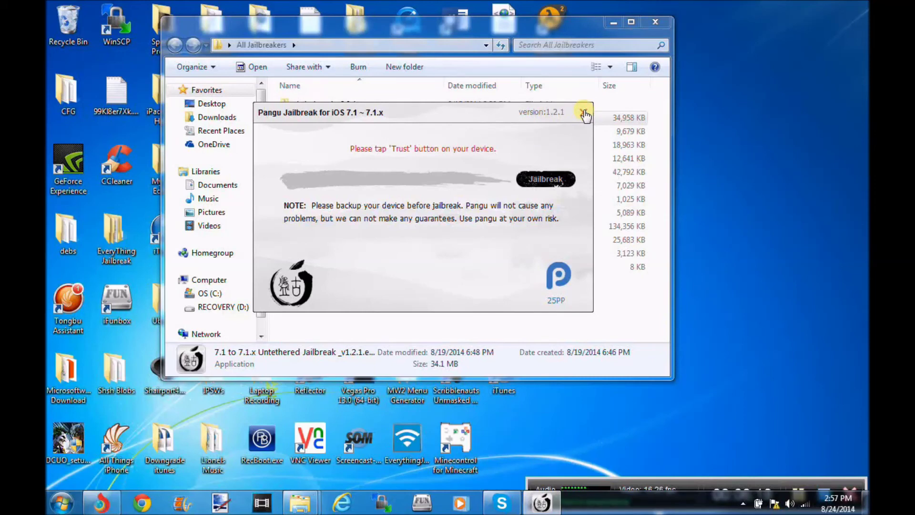
{"action": "mouse_move", "coordinate": [741, 488]}
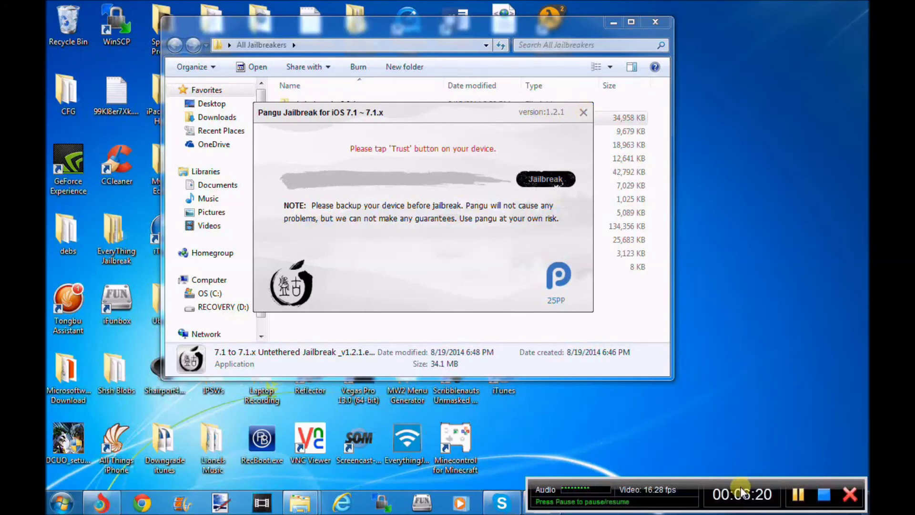